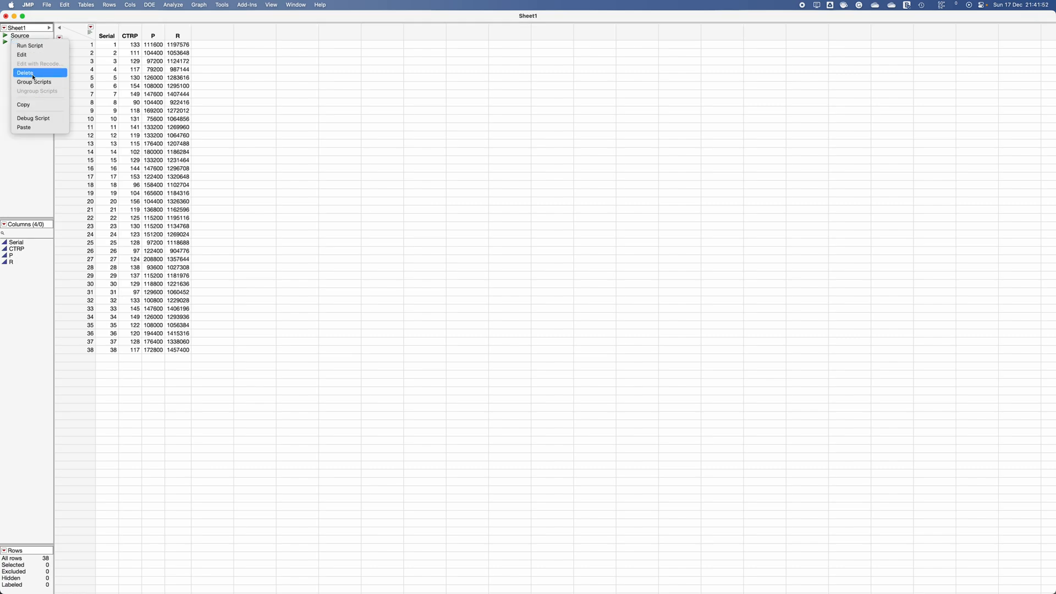
- Delete the saved script below Source and generate a Distribution report for the CTRP column
click(33, 77)
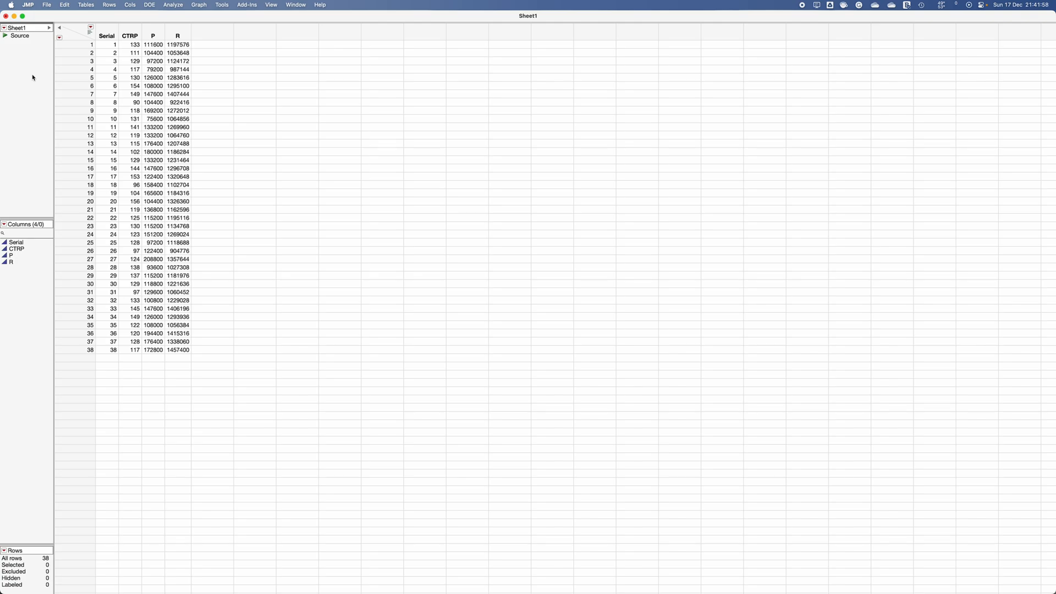
click(173, 5)
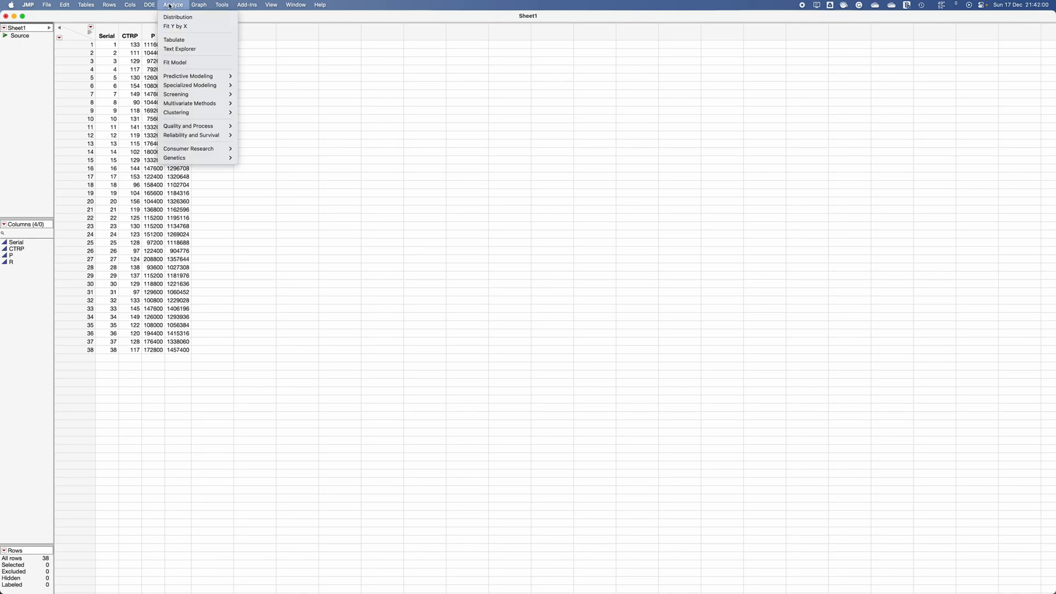
click(177, 17)
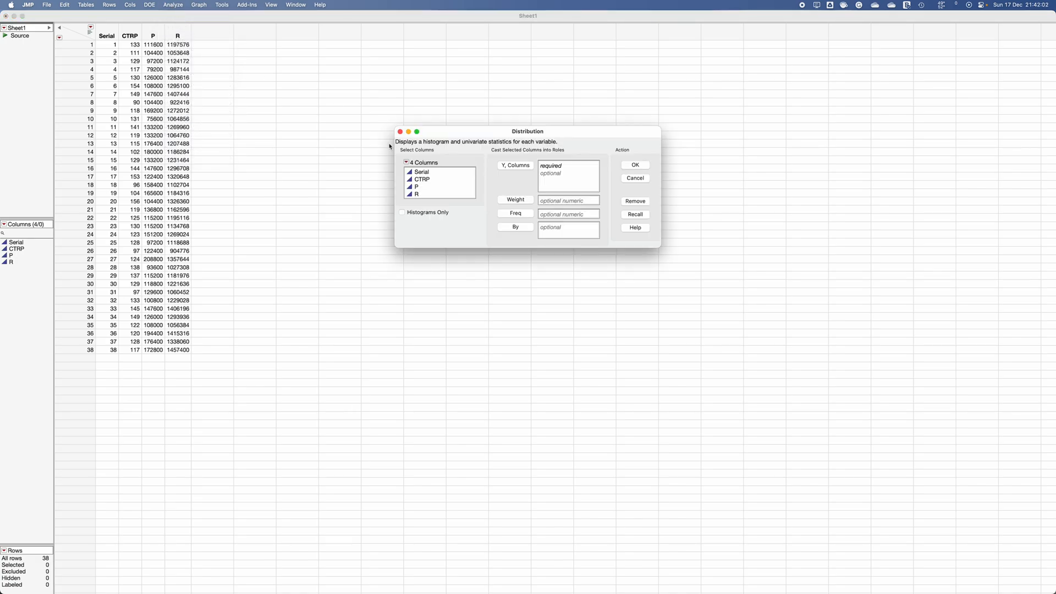
click(421, 179)
click(522, 166)
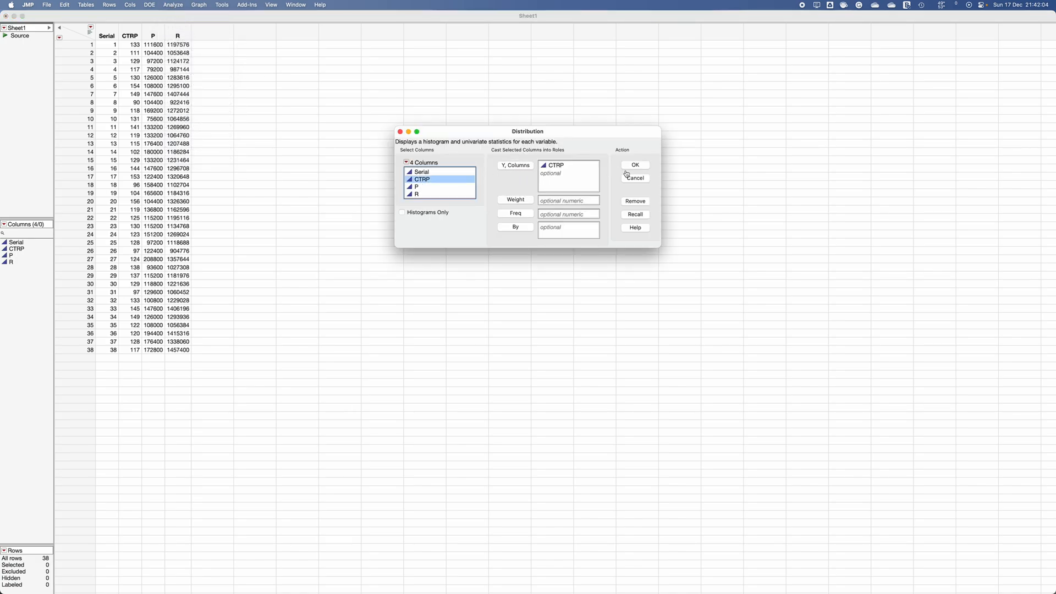
click(635, 165)
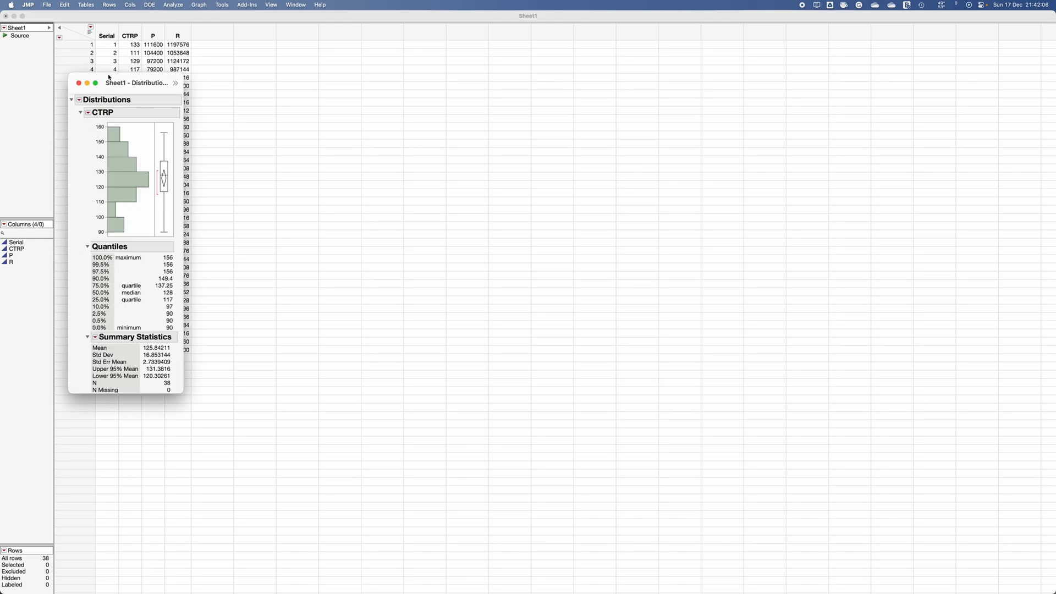
drag(108, 77, 342, 93)
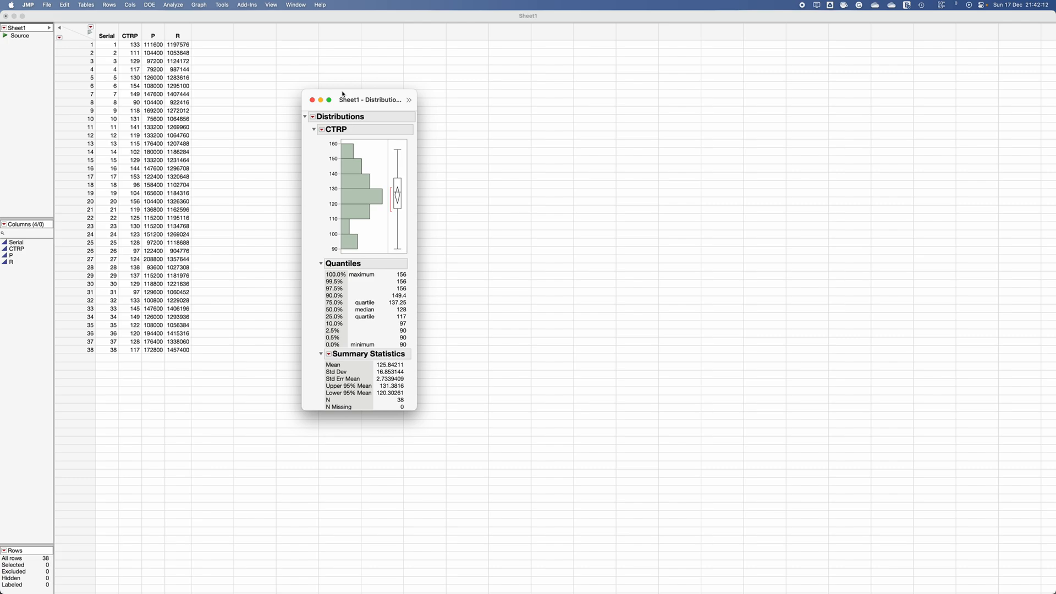
- Save the distribution report's script to the data table under the name Distribution Check
click(313, 117)
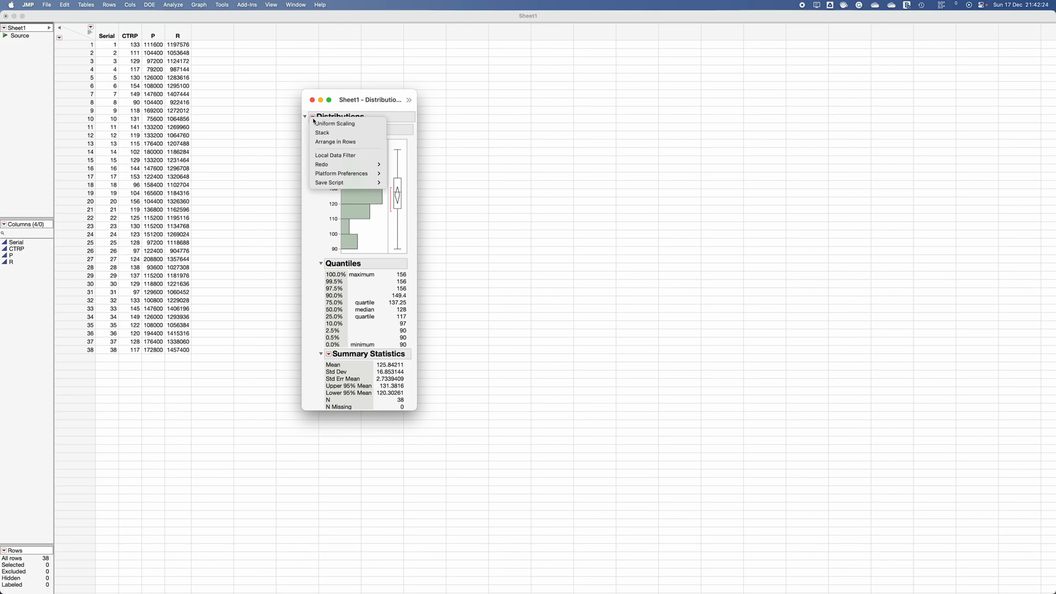
mouse_move(369, 184)
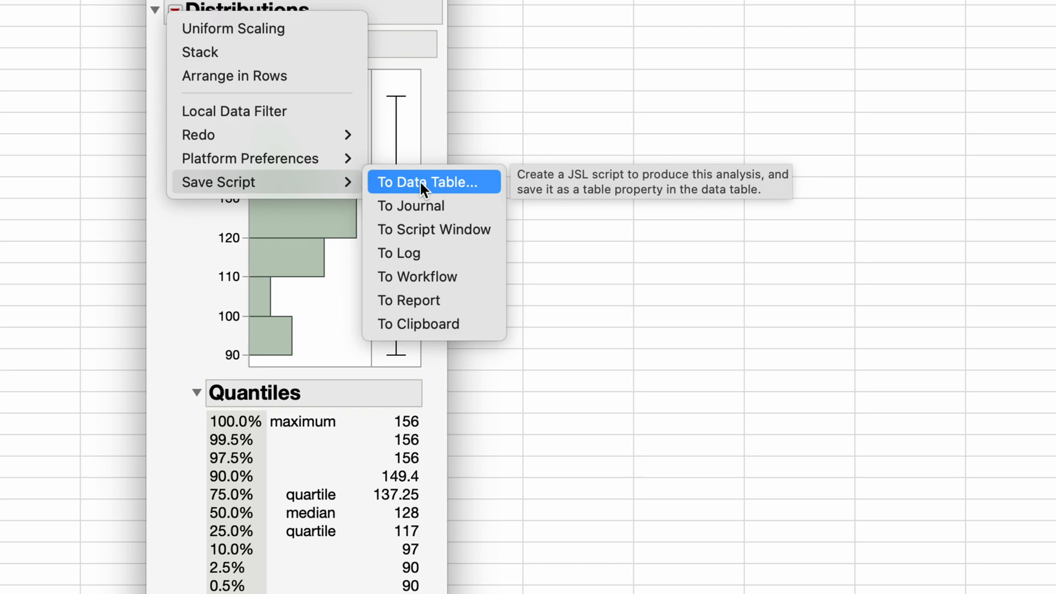
click(420, 181)
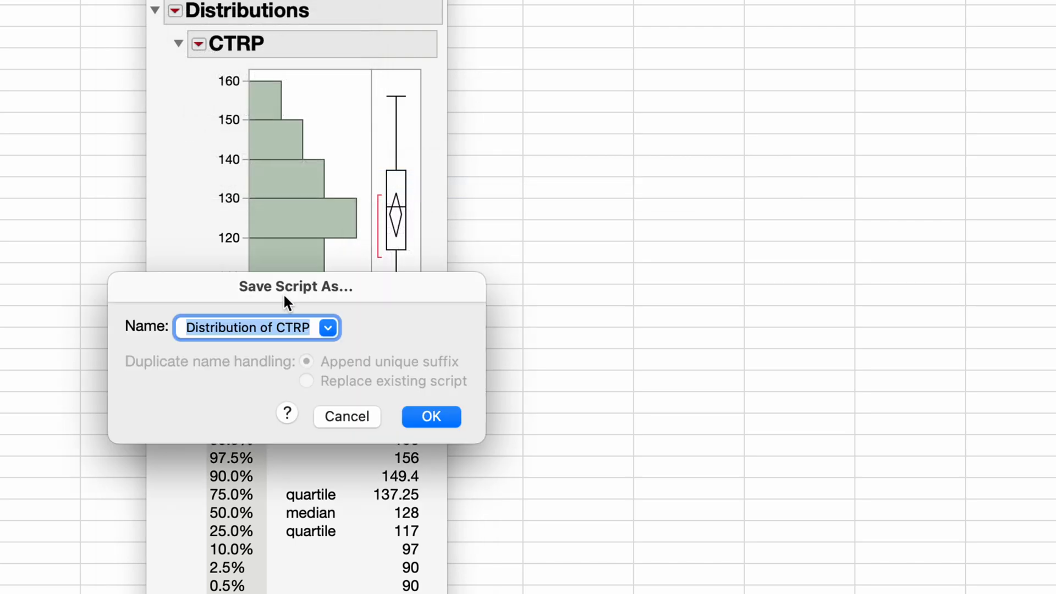
text(Distrib)
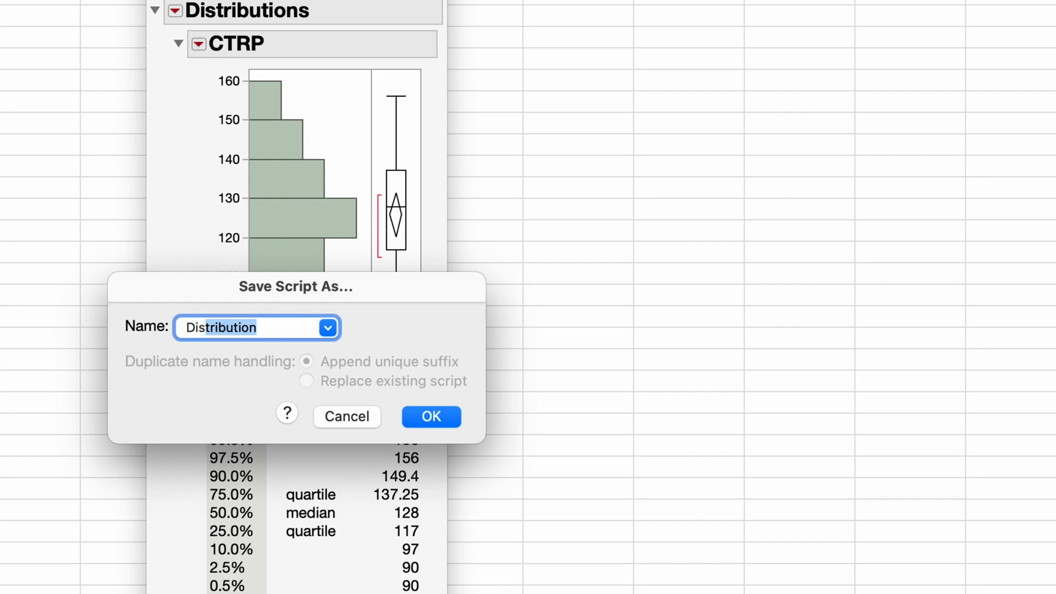
text(ution Check)
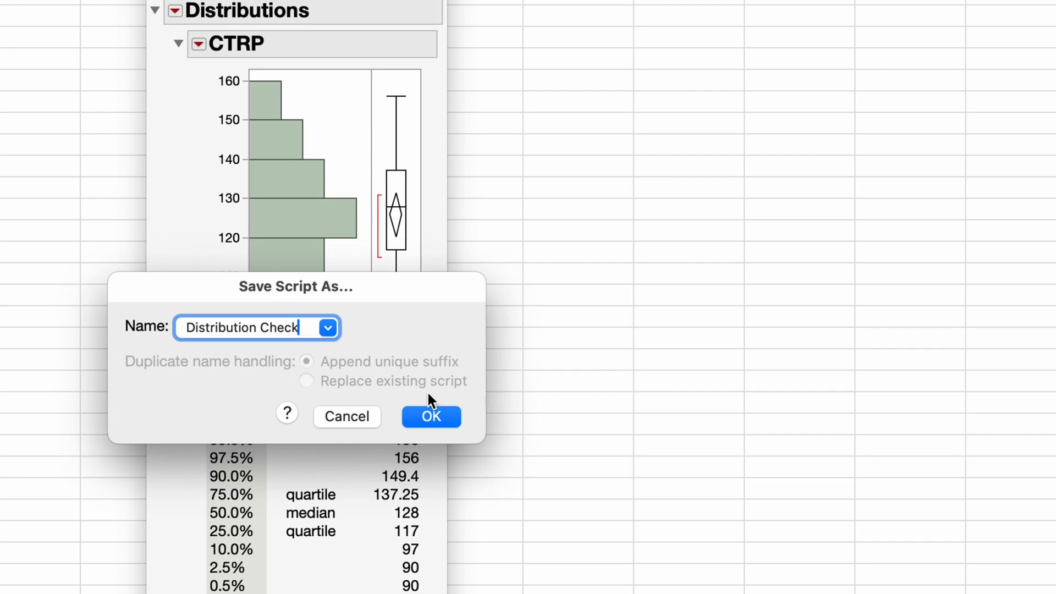
click(435, 416)
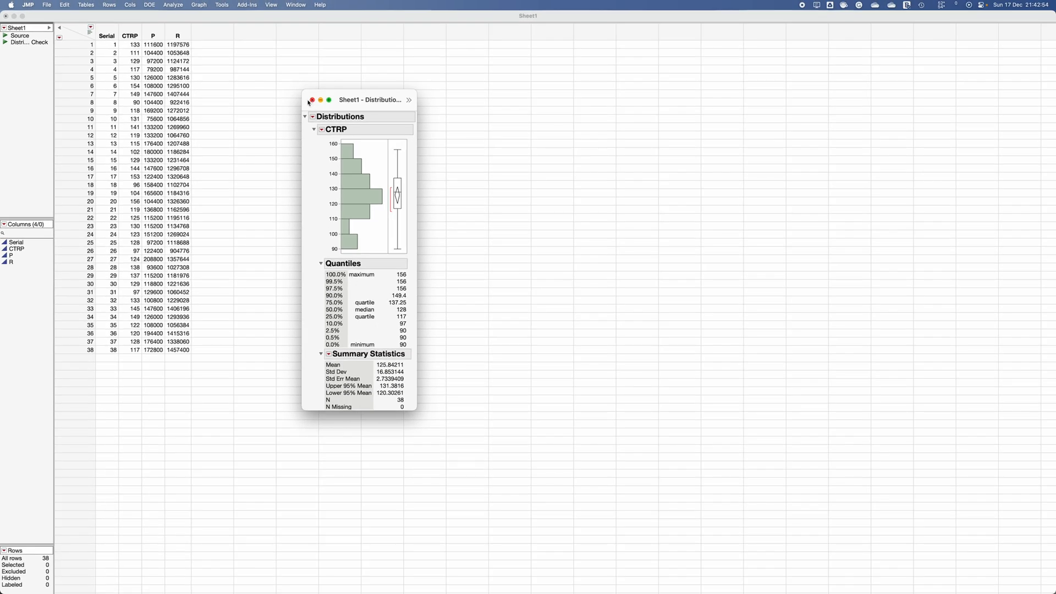
- Close the distribution report, rerun the saved Distribution Check script to test it, and close the reproduced report
click(812, 211)
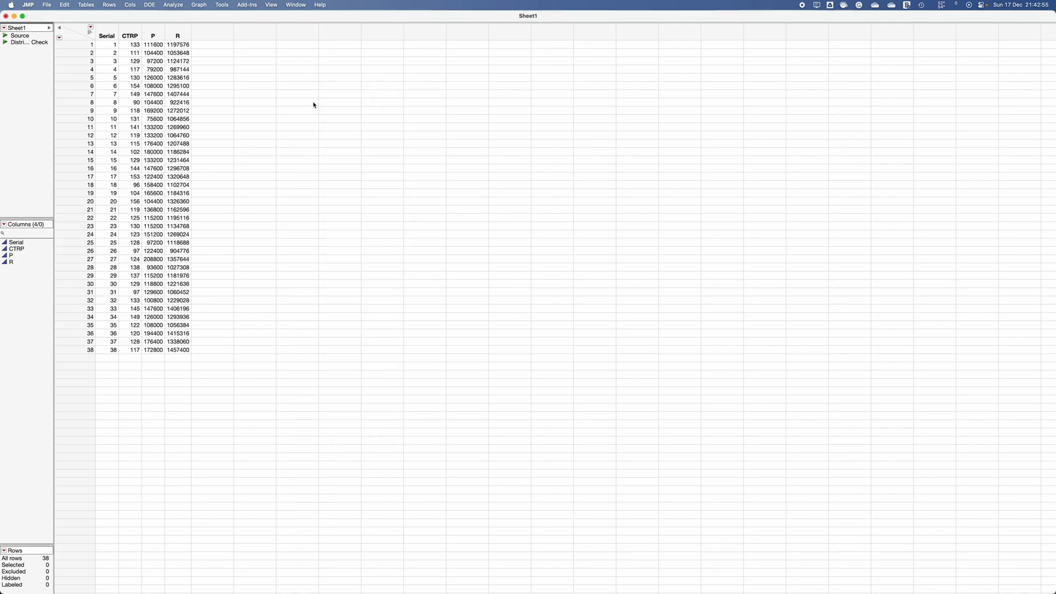
click(5, 43)
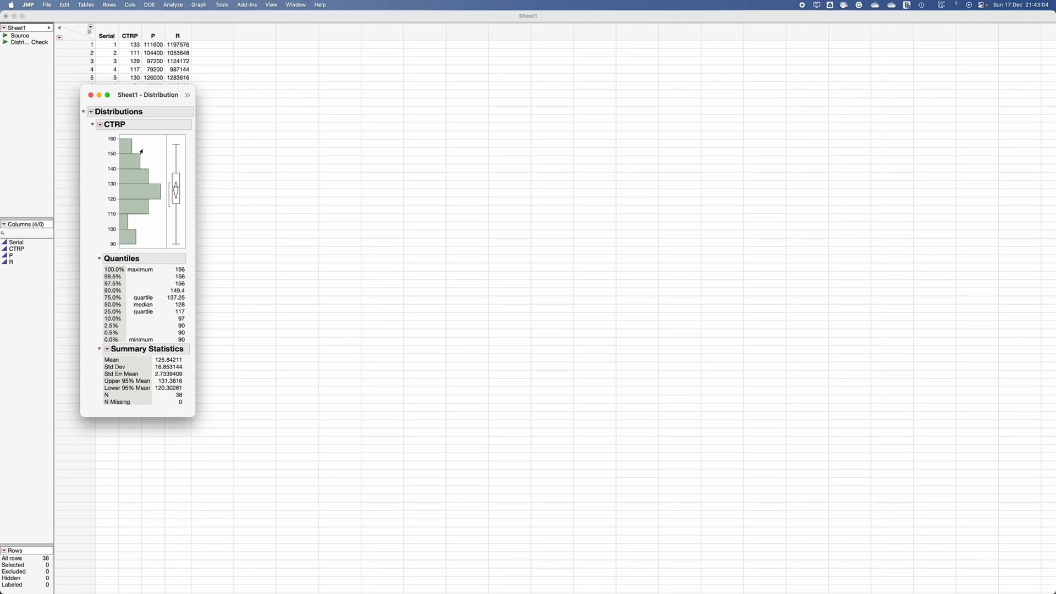
click(90, 95)
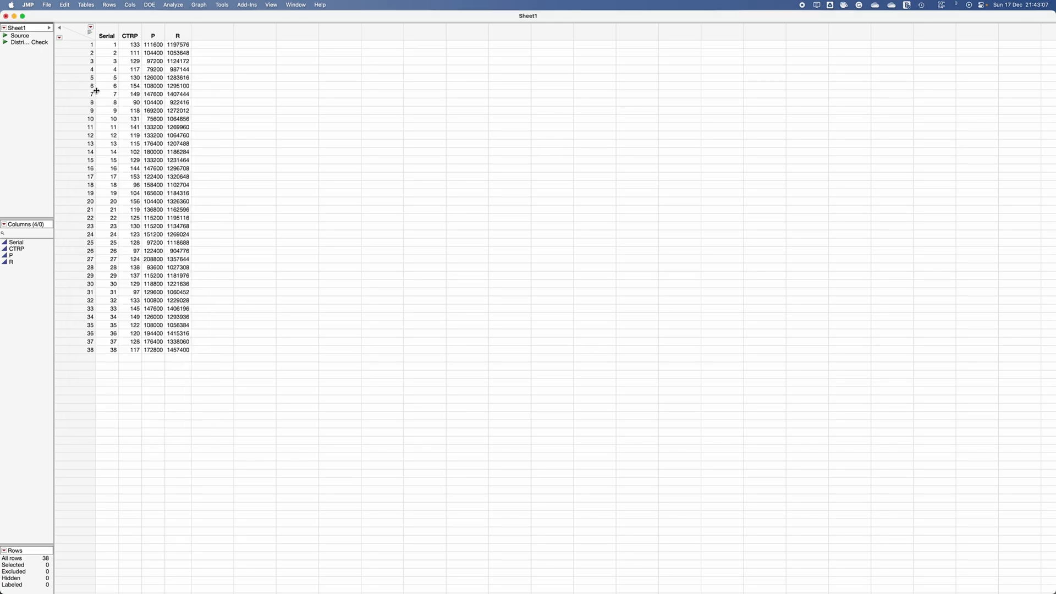
- Fit a Standard Least Squares model with R as the response and CTRP and P as model effects
click(176, 4)
click(201, 65)
click(142, 156)
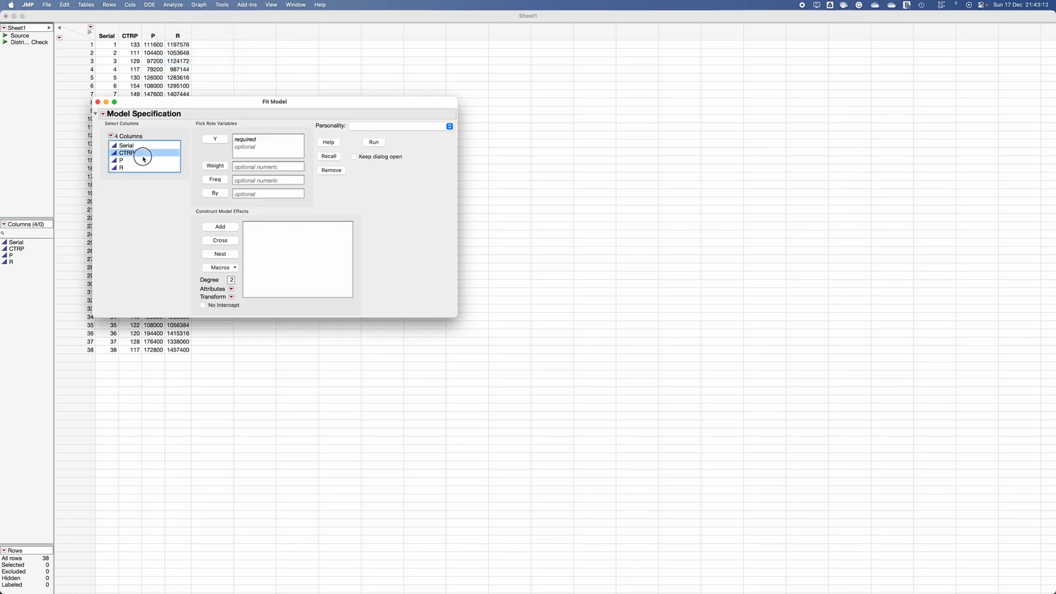
shift+click(142, 160)
click(220, 227)
click(127, 168)
click(215, 139)
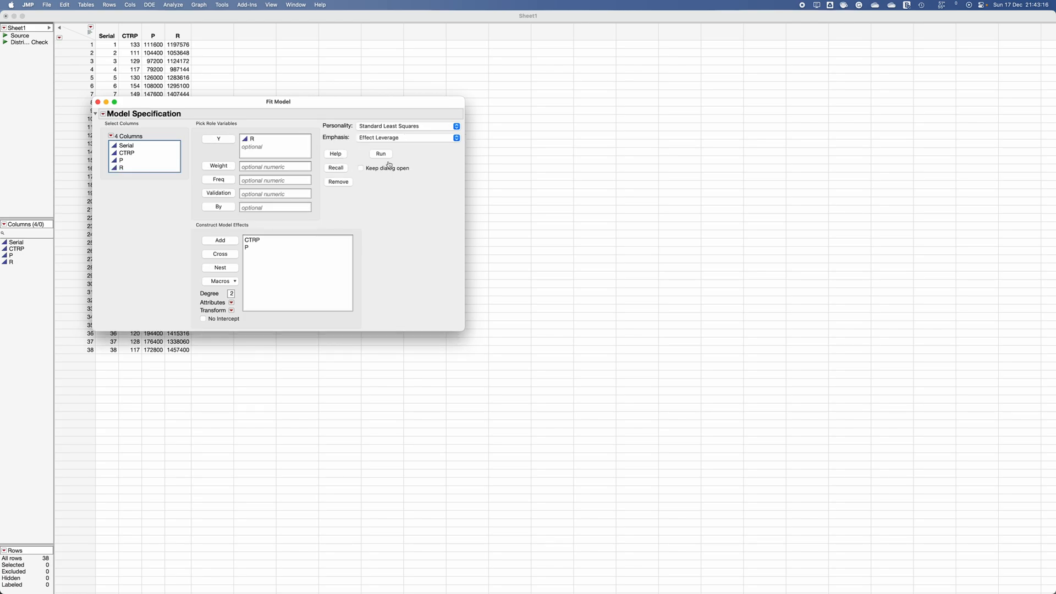
click(379, 155)
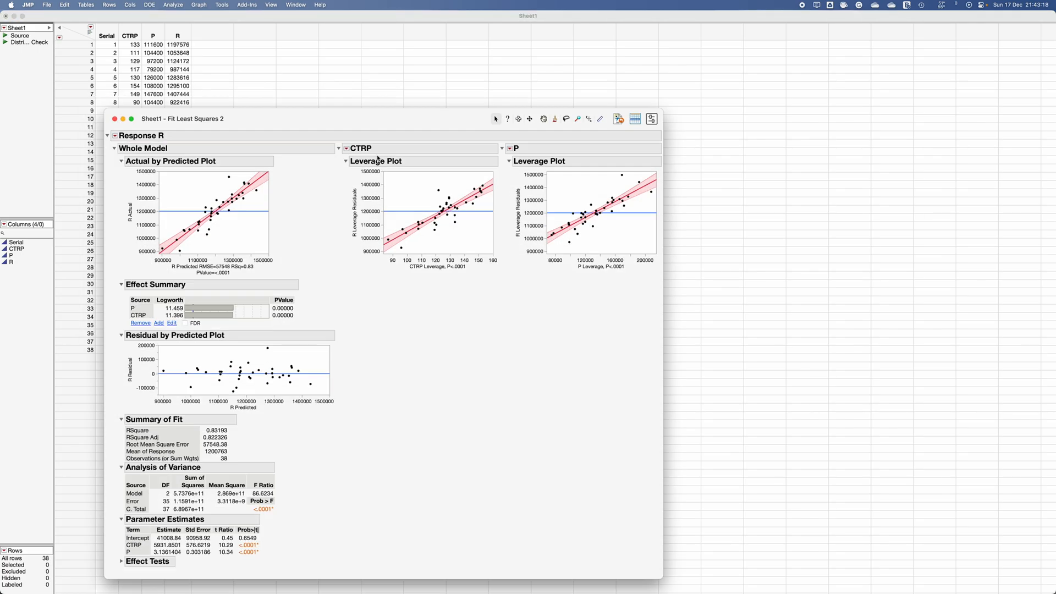
drag(301, 127, 431, 67)
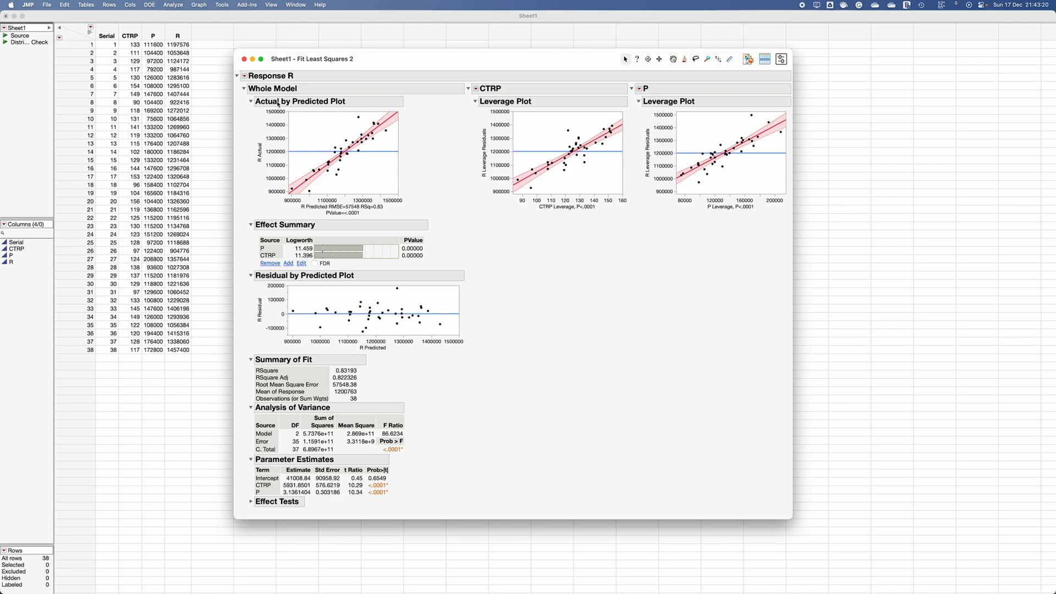
- Save the model's prediction formula and mean confidence interval as new columns in the data table
click(244, 76)
mouse_move(294, 129)
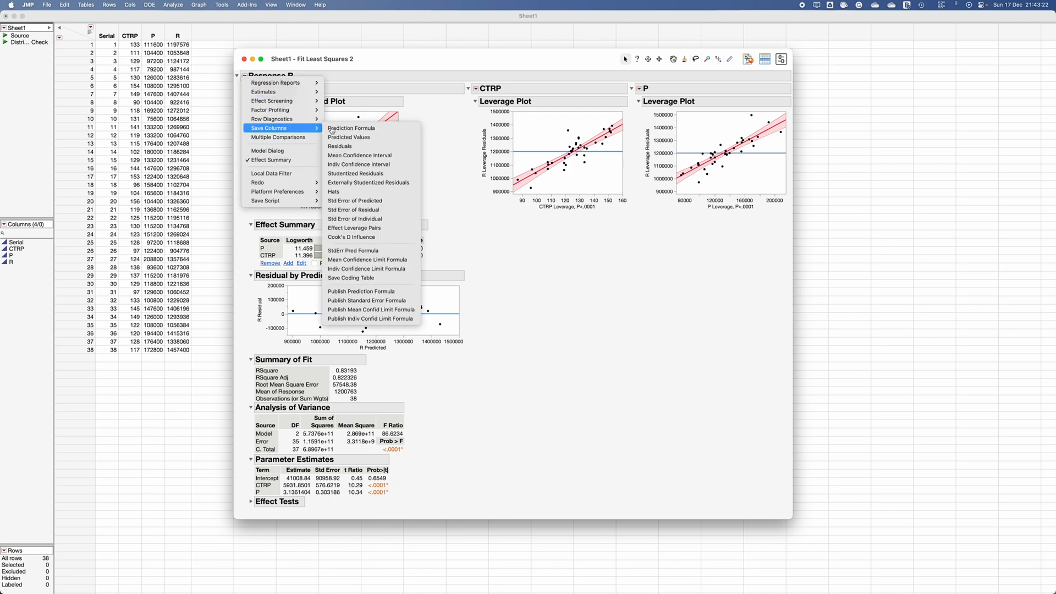
click(349, 134)
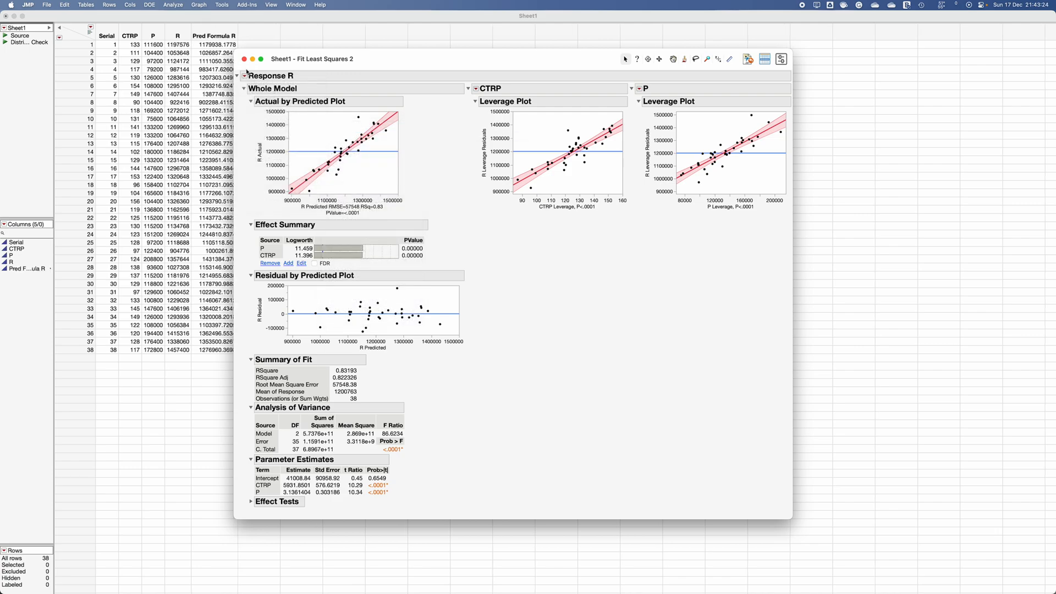
click(245, 76)
mouse_move(303, 133)
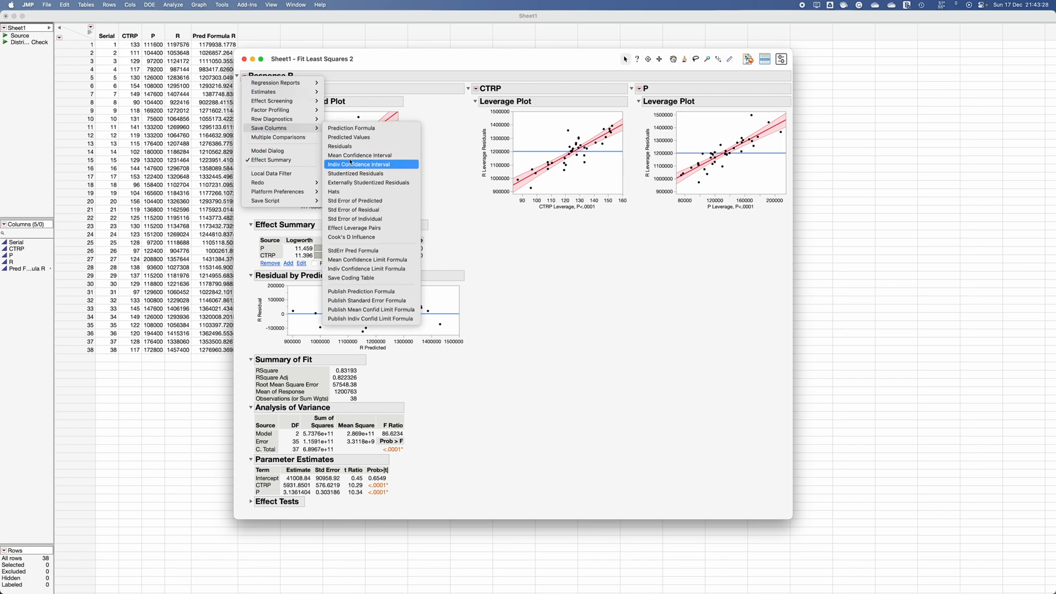
click(359, 156)
- Add the Durbin Watson Test to the least squares report for response R
click(244, 76)
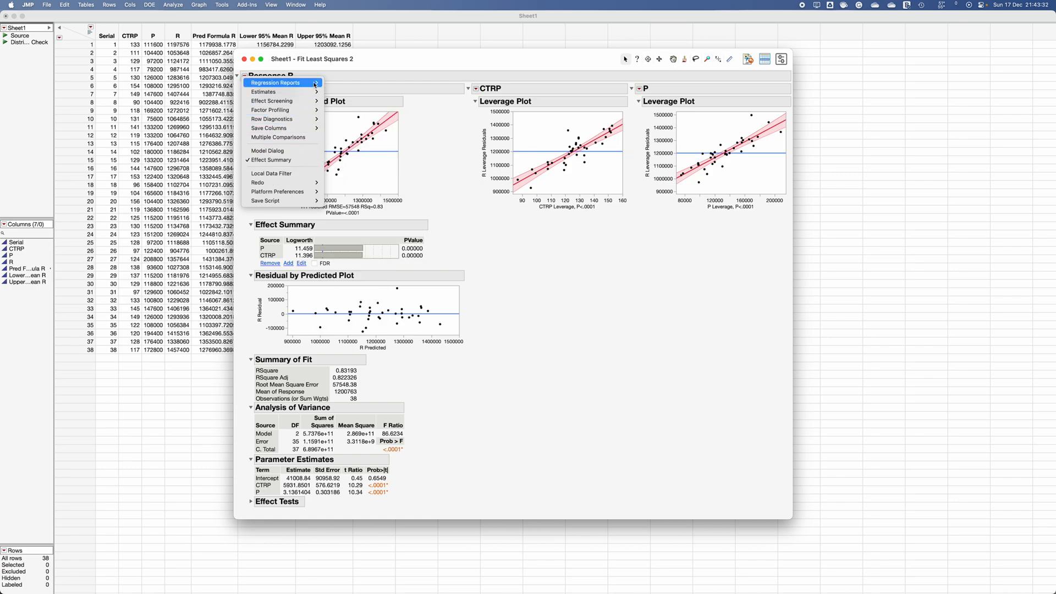
mouse_move(315, 106)
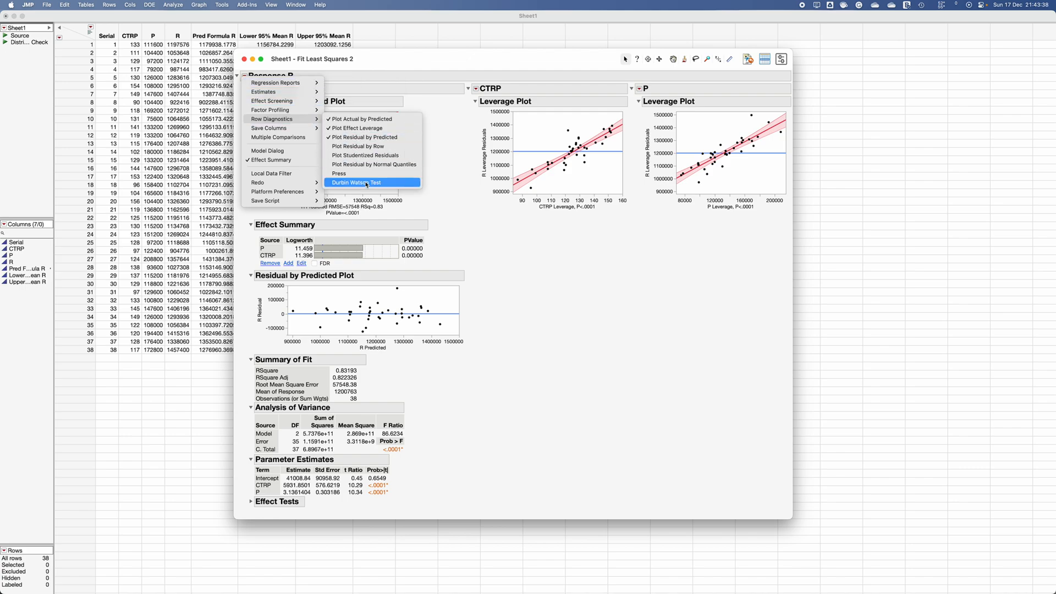
click(365, 182)
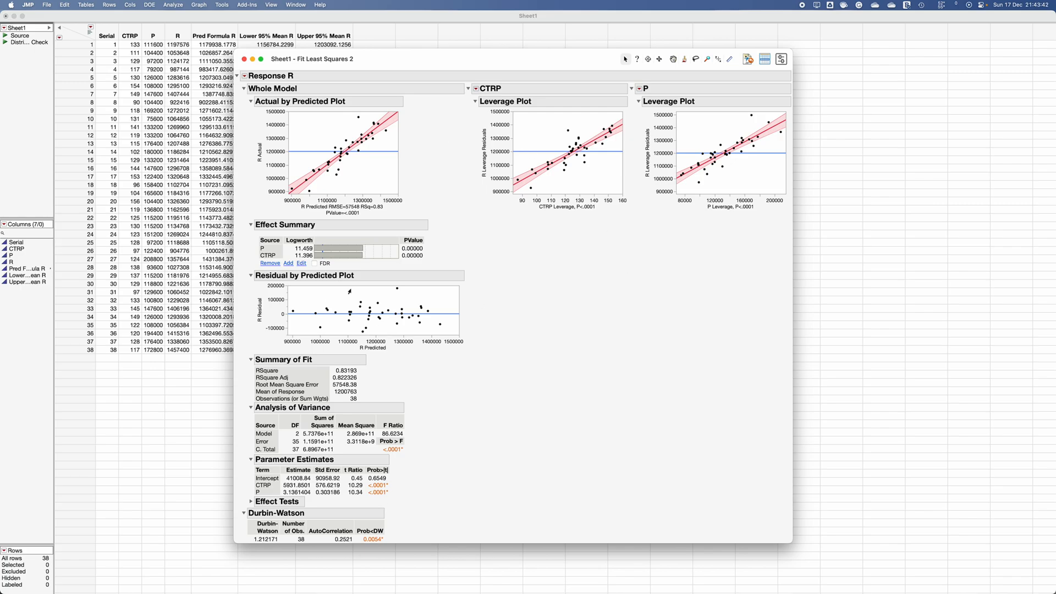
drag(453, 69, 538, 86)
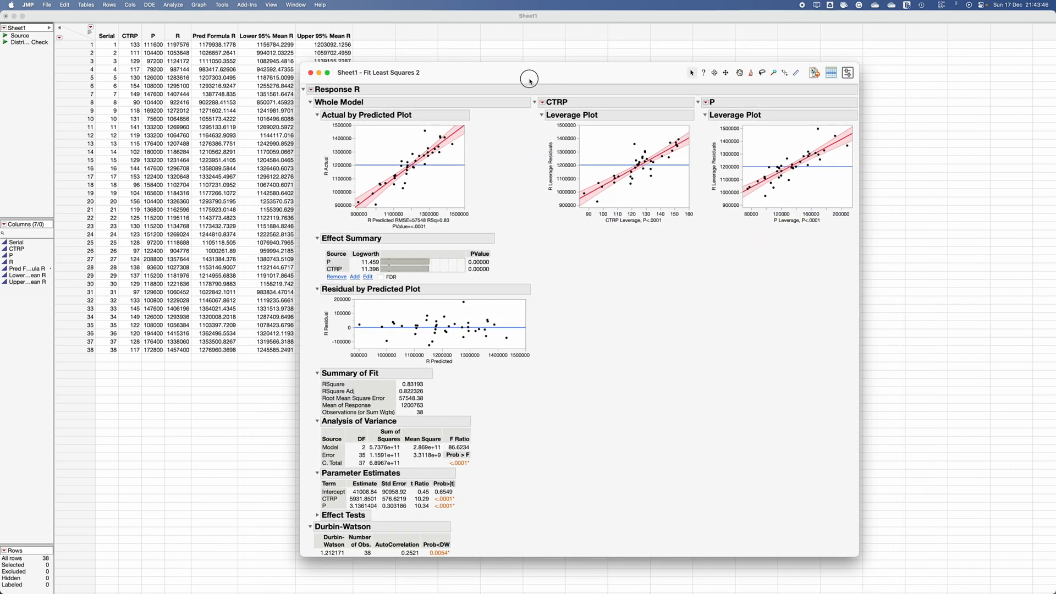
- Save the least squares report's script to the data table under the name Regression
click(311, 91)
mouse_move(379, 218)
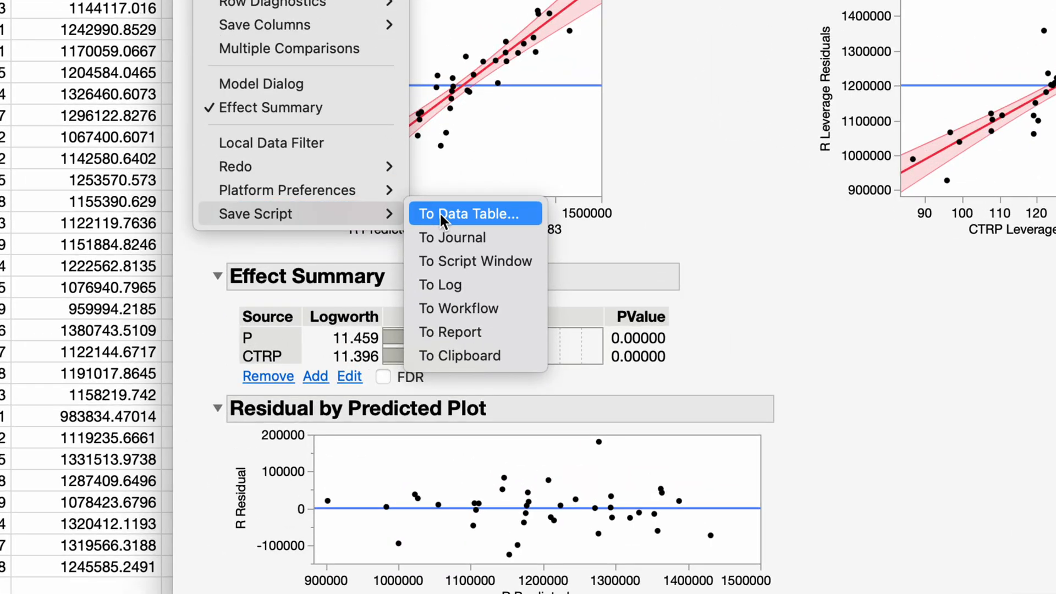
click(440, 213)
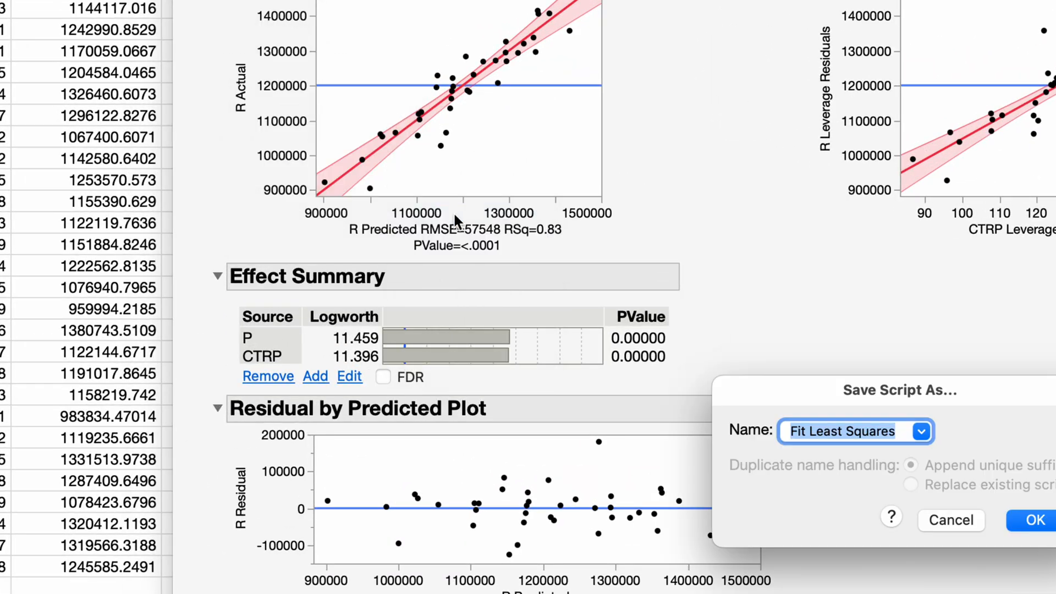
text(Regression)
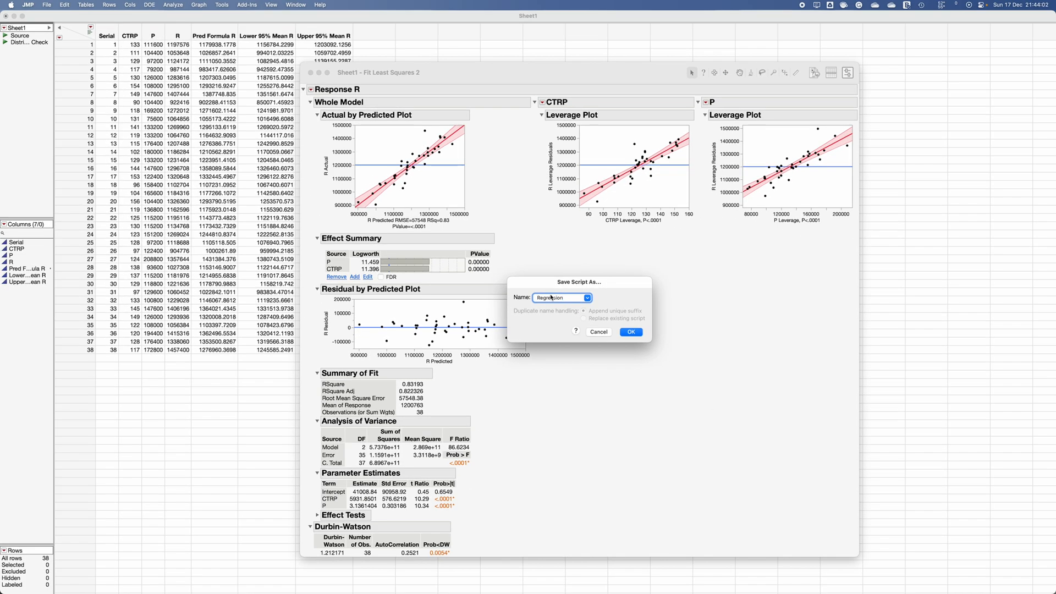
key(Return)
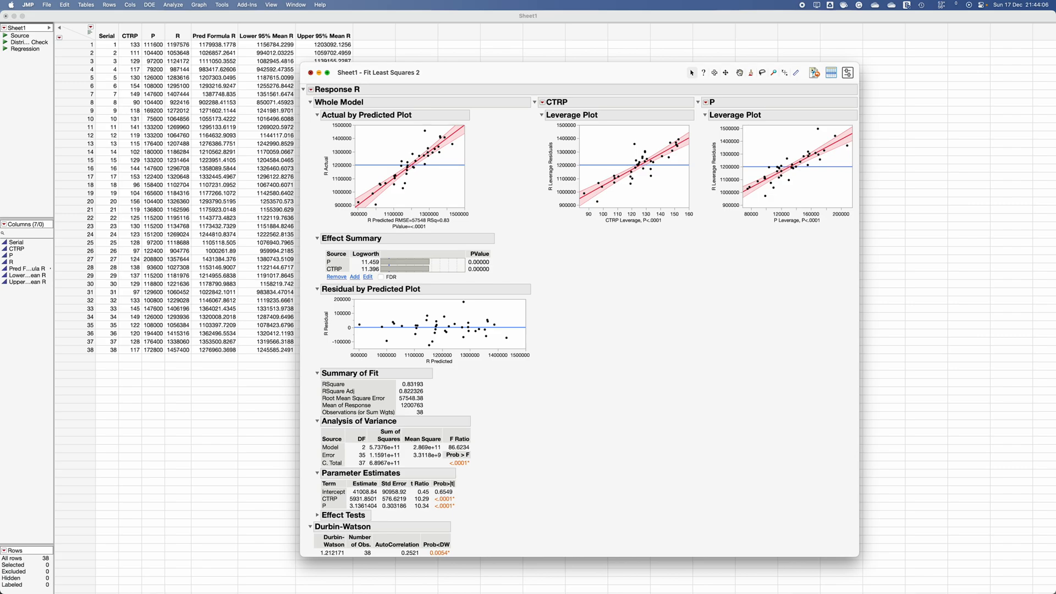
- Close the least squares report, rerun the saved Regression script to test it, and close the reproduced report
key(super+w)
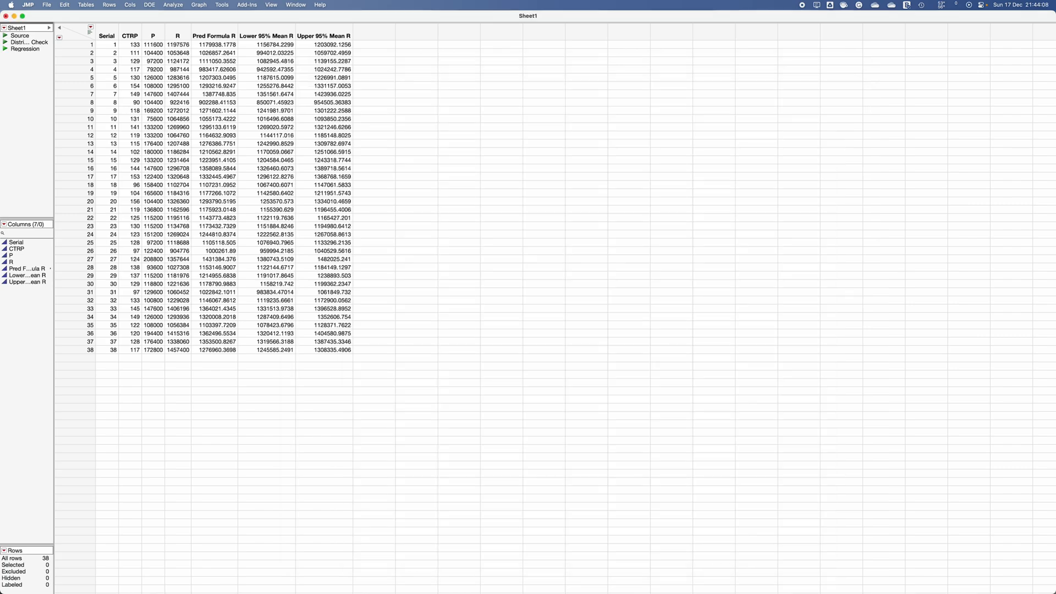
click(5, 48)
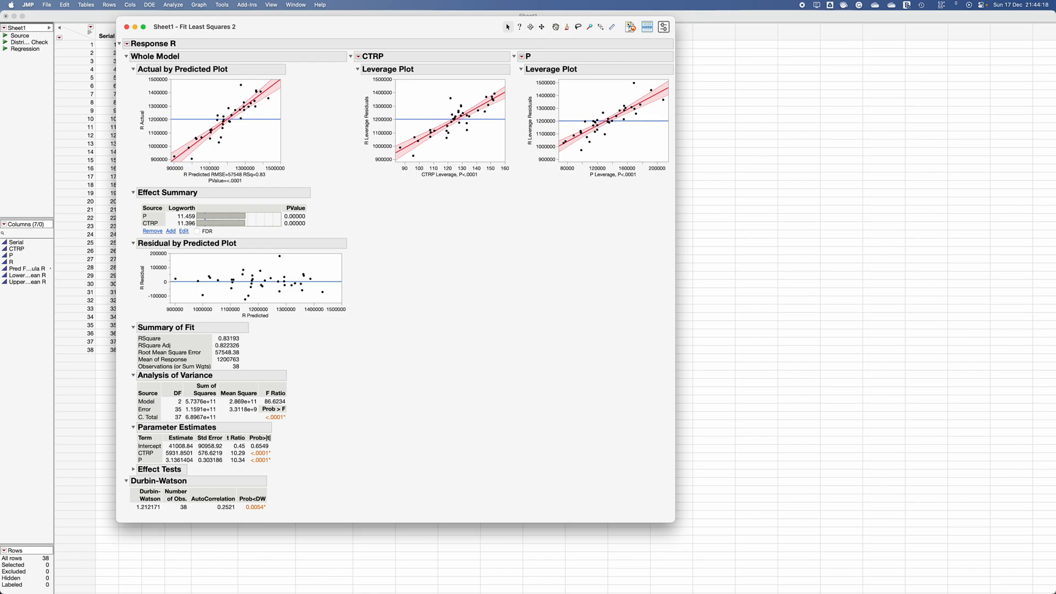
click(127, 27)
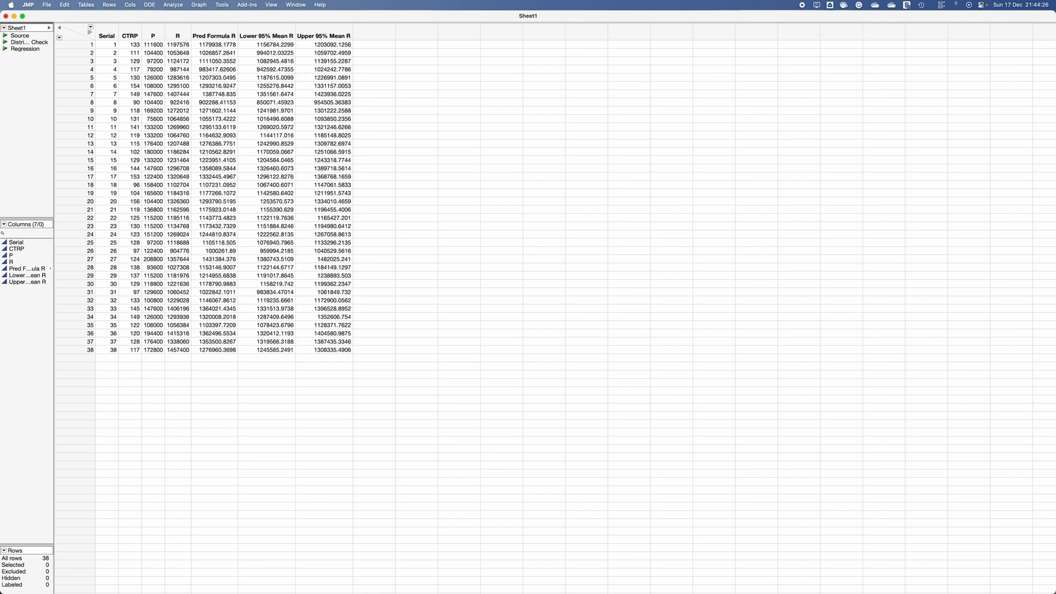
- Save the data table to the Desktop under the name Demo_JMP
click(47, 5)
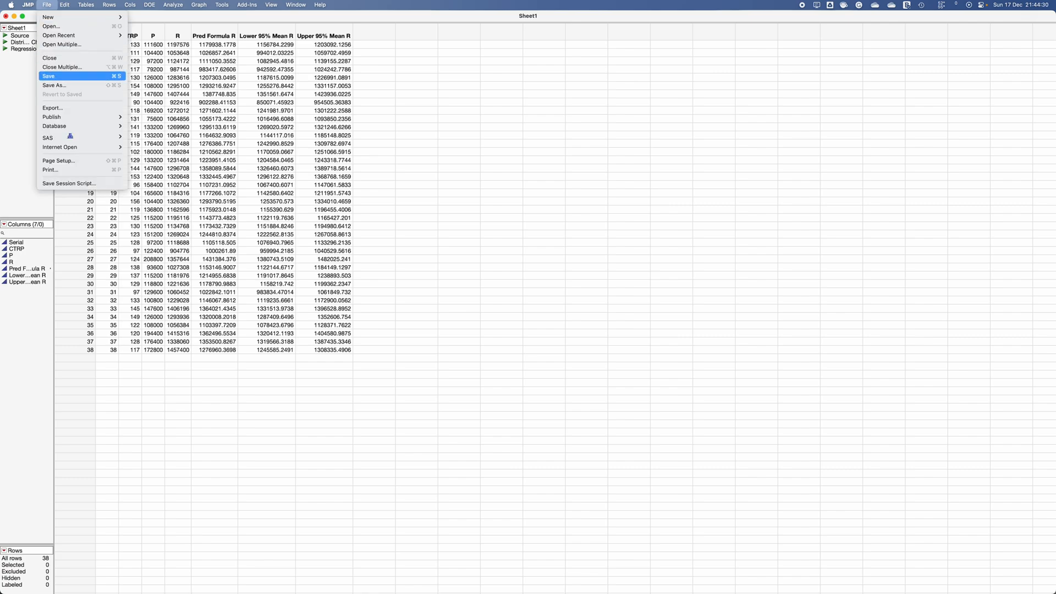
click(55, 76)
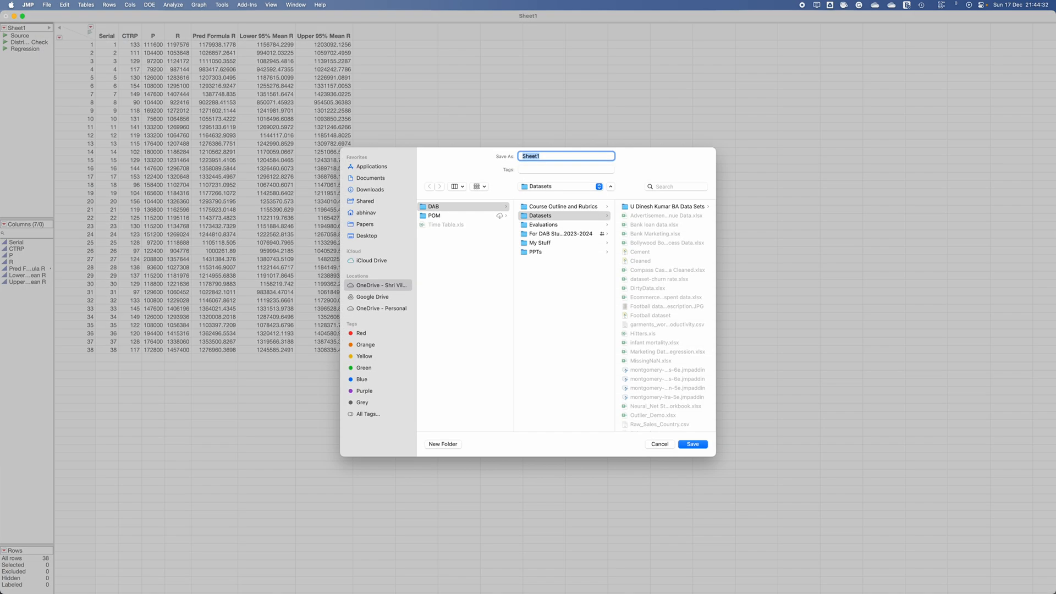
click(366, 236)
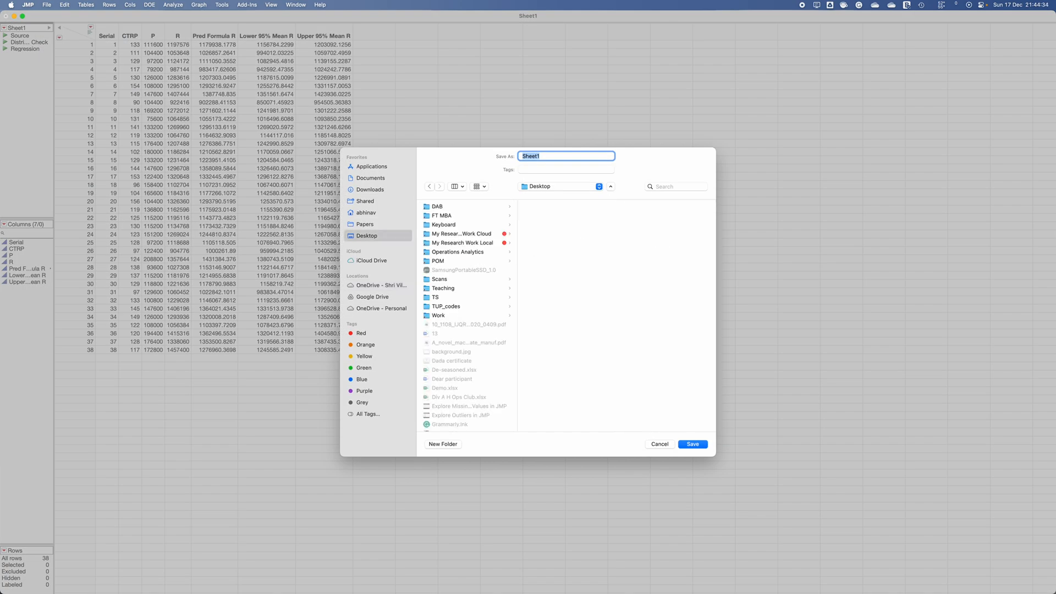
text(Demo_JMP)
key(Return)
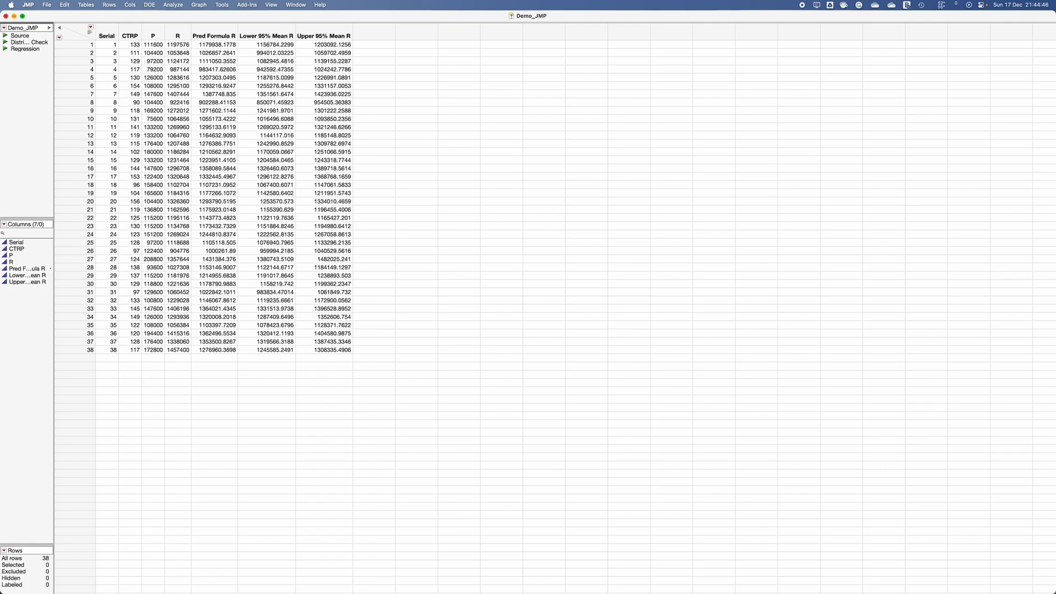
- Close the Demo_JMP data table with all its related windows and reopen the saved file from the Desktop
click(6, 16)
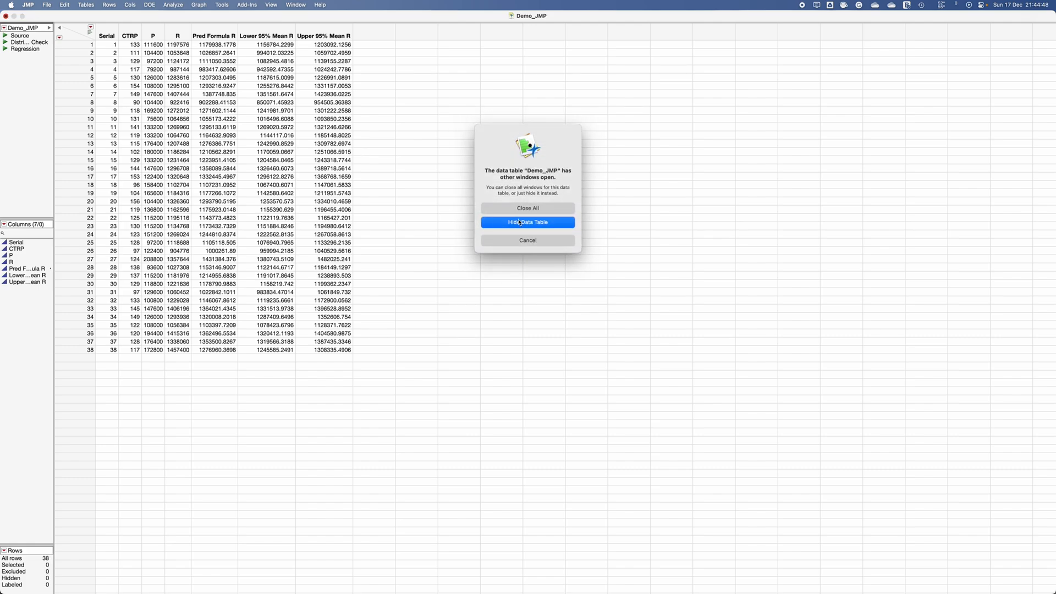
click(527, 208)
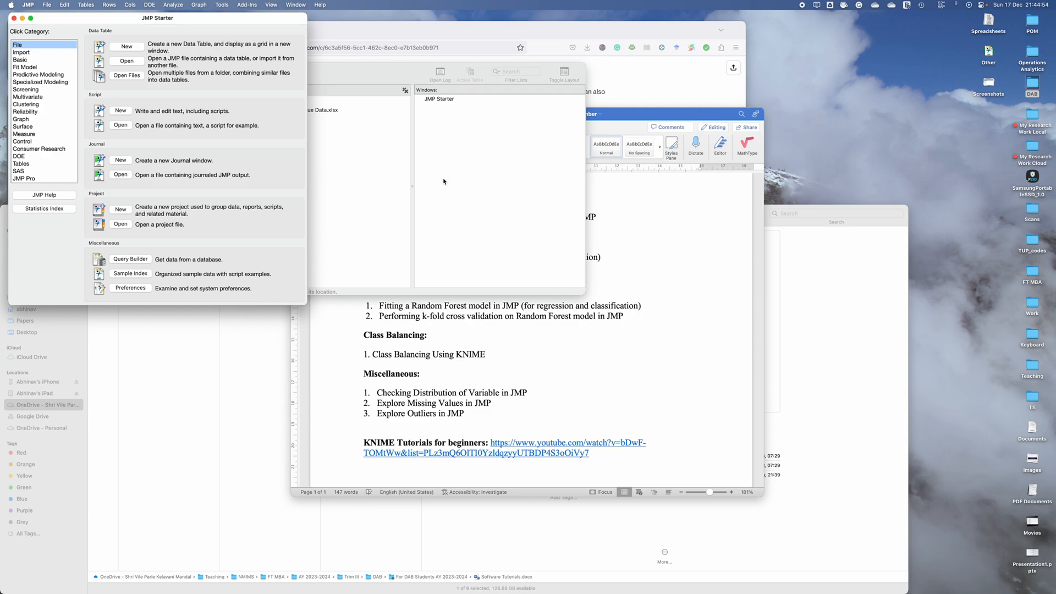
click(125, 61)
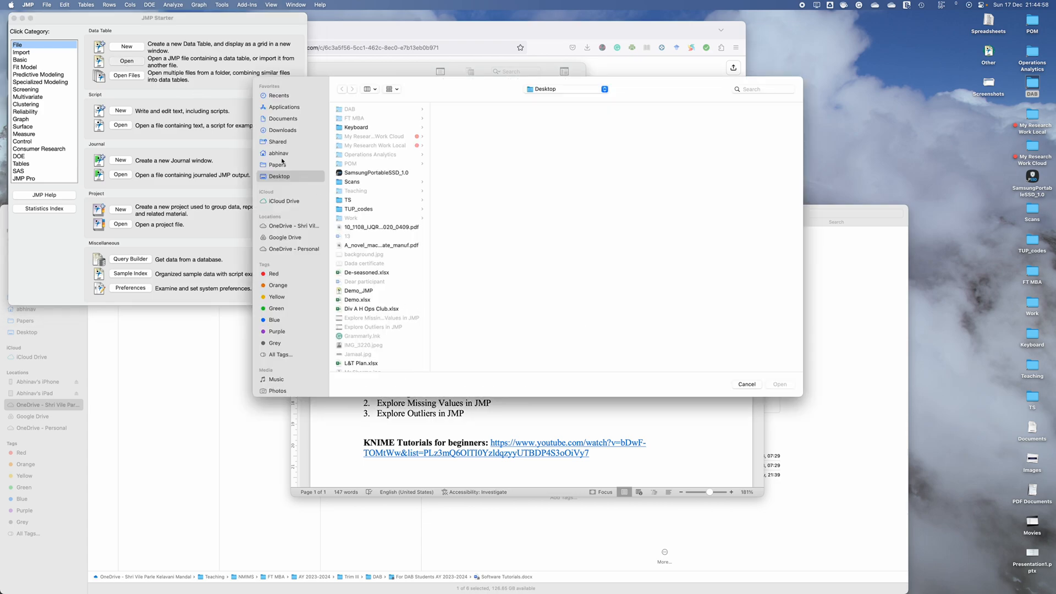
double_click(342, 292)
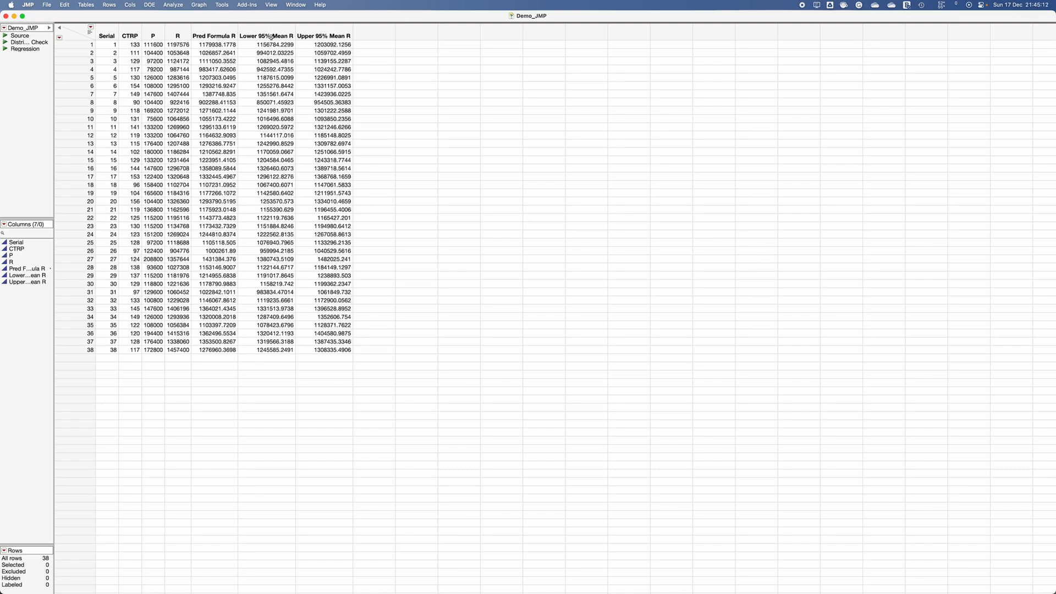
- Widen the table's side panel to fit the full script names and run the saved Distribution Check script
drag(54, 59, 74, 63)
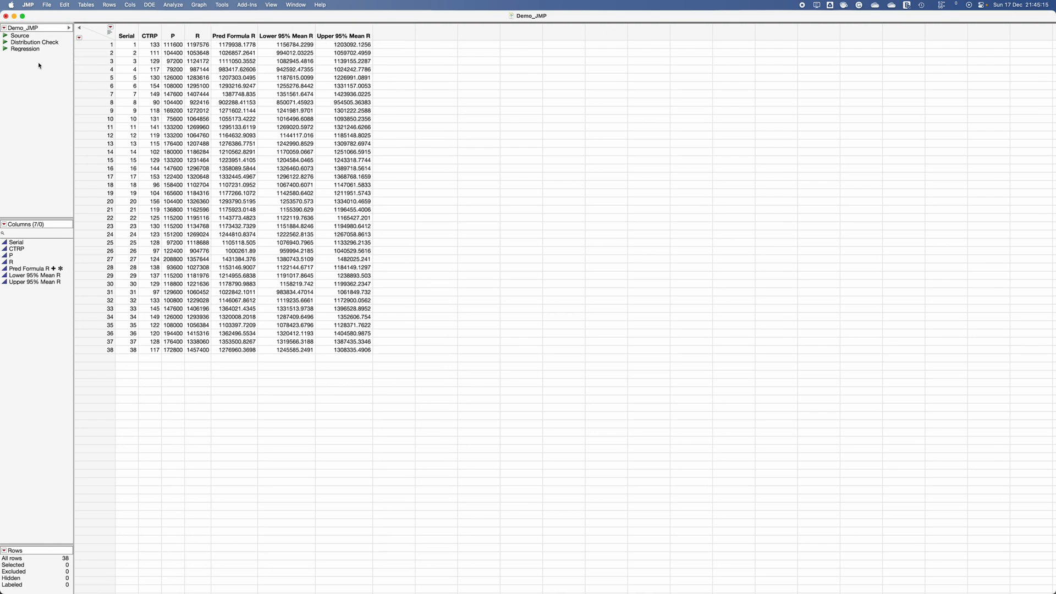
click(6, 49)
click(6, 44)
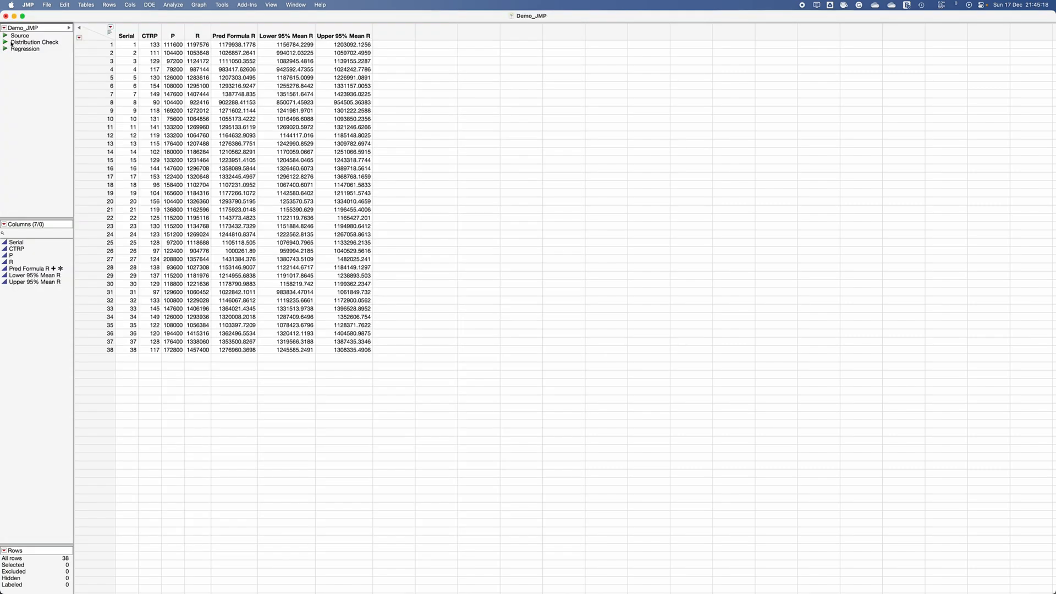
click(6, 43)
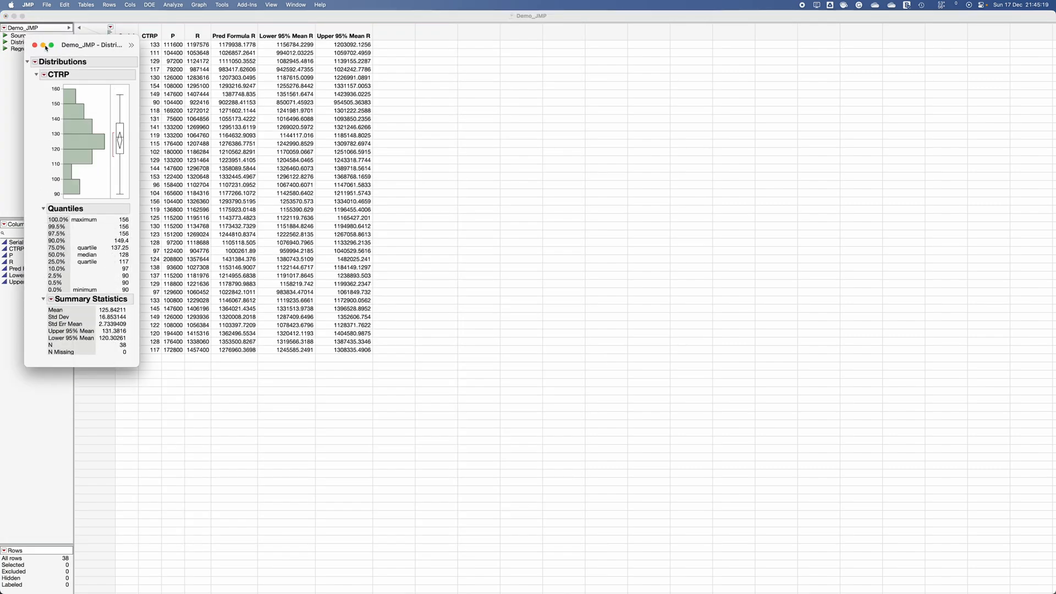
- Run the saved Regression script and move its least squares report clear of the data table's script and column lists
click(6, 53)
click(5, 49)
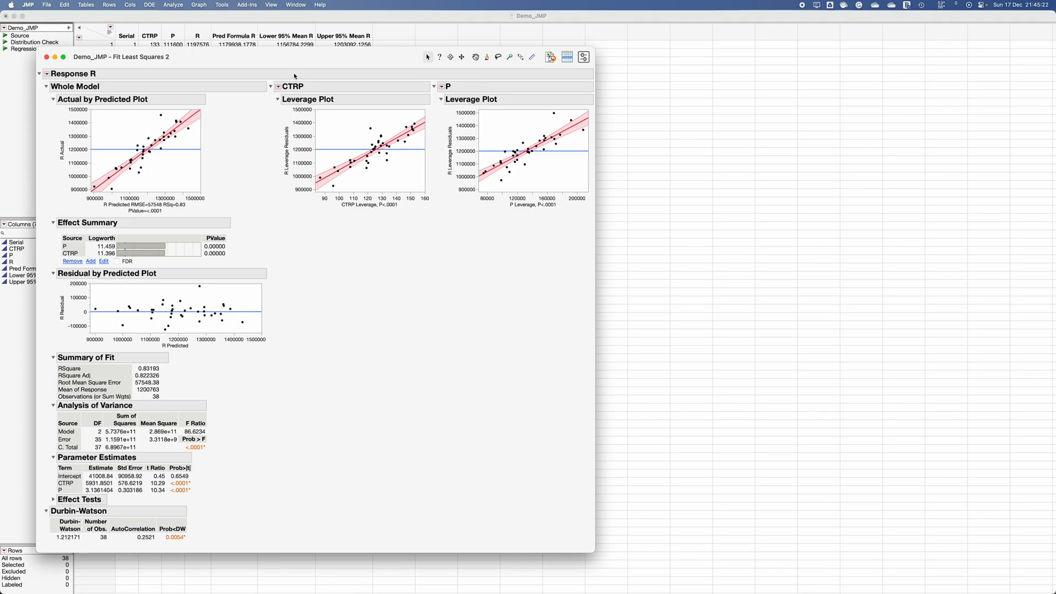
drag(294, 58, 562, 68)
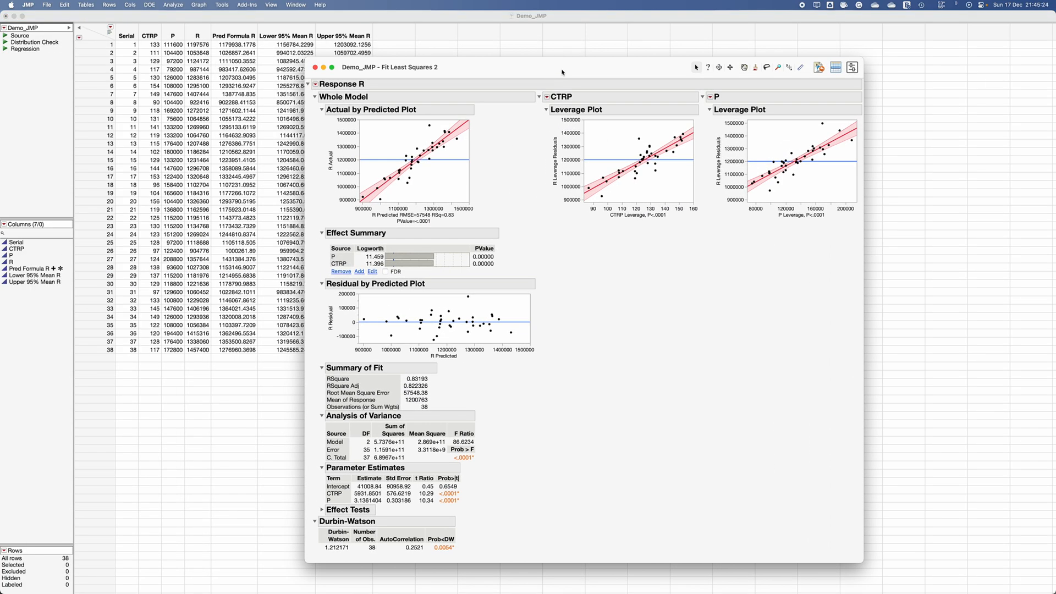